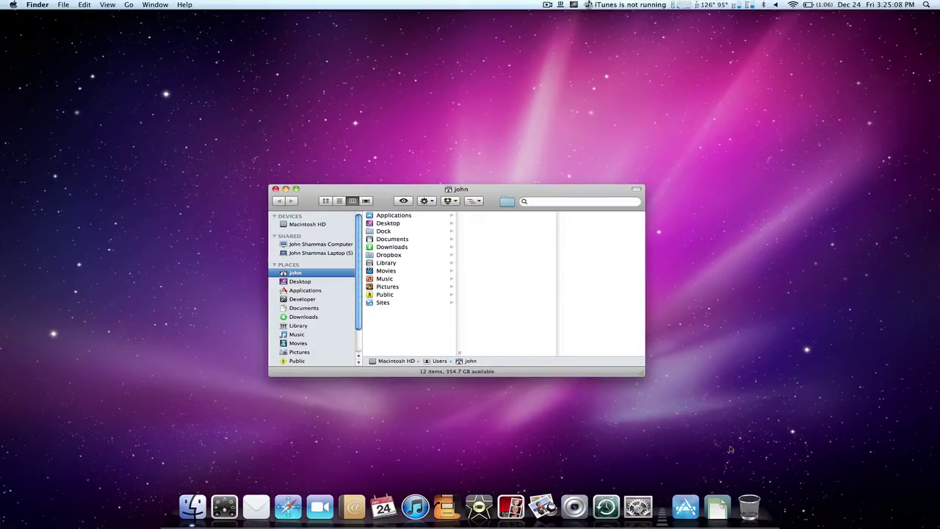
- Open the Applications stack in the Dock to view its contents and close it
left_click(717, 507)
mouse_move(718, 507)
left_mouse_down()
mouse_move(715, 456)
mouse_move(724, 483)
mouse_move(716, 514)
left_mouse_up()
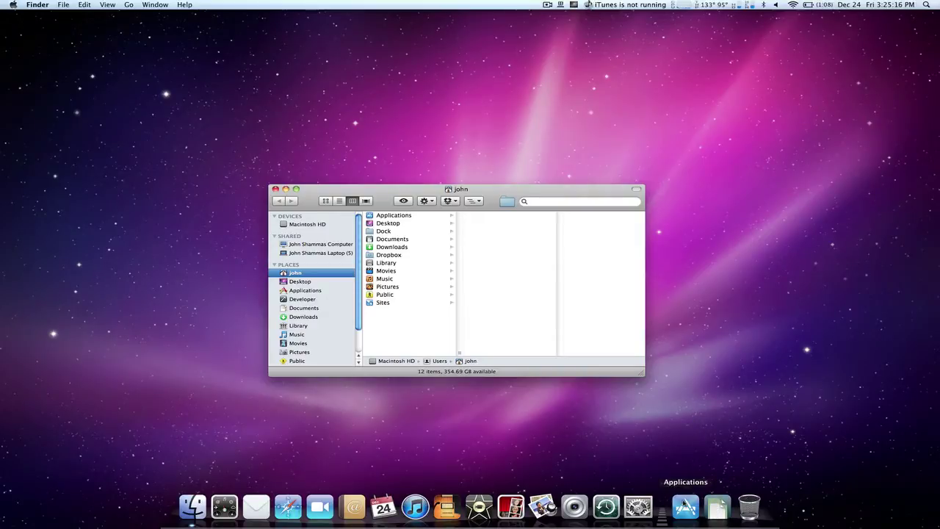
left_click(688, 502)
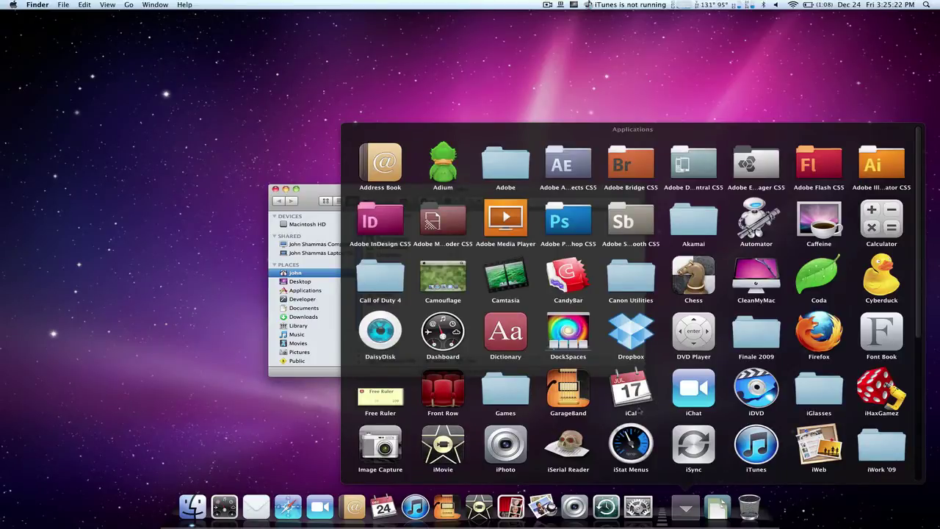
left_click(687, 509)
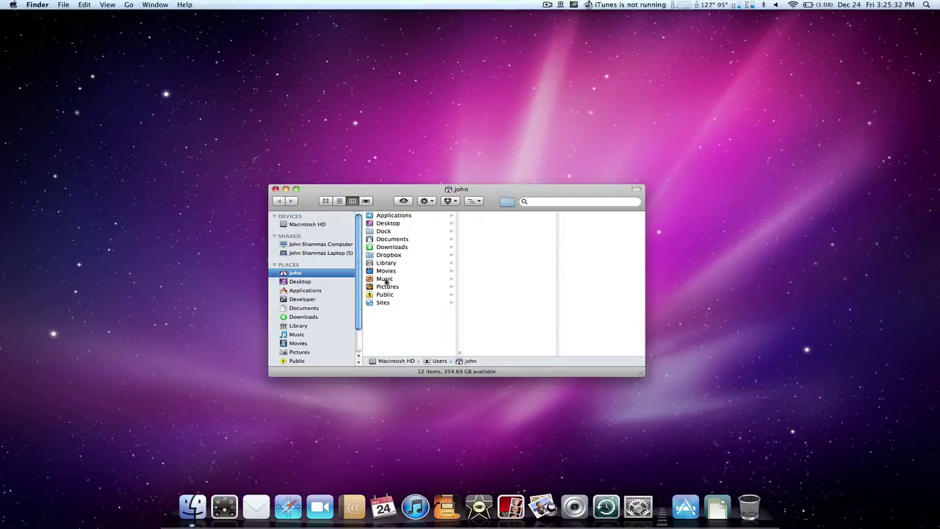
- Add the Music folder to the Dock beside the Applications stack and view its contents
left_click_drag(384, 280, 703, 515)
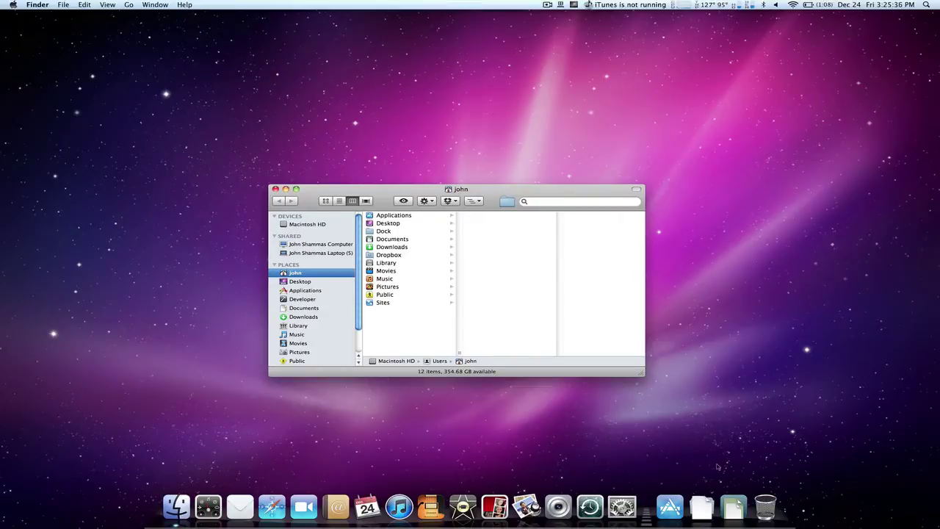
left_click(702, 507)
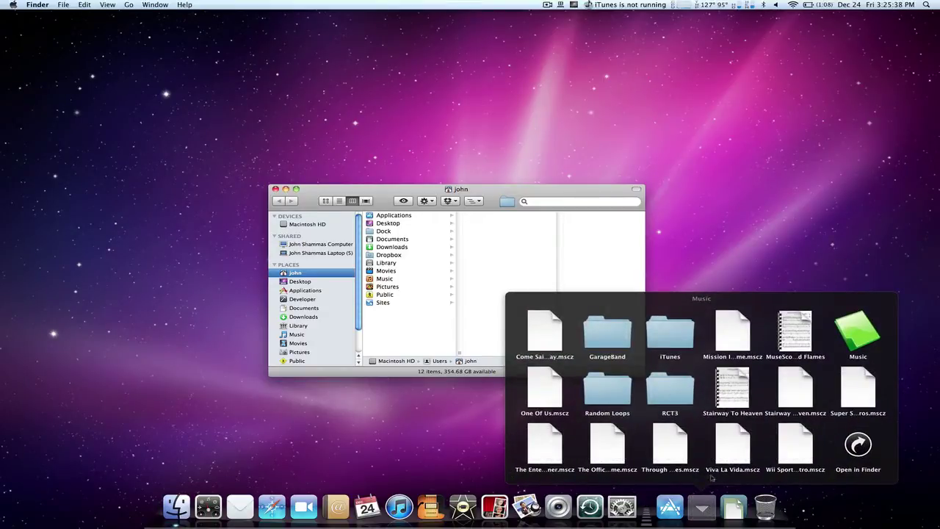
left_click(693, 523)
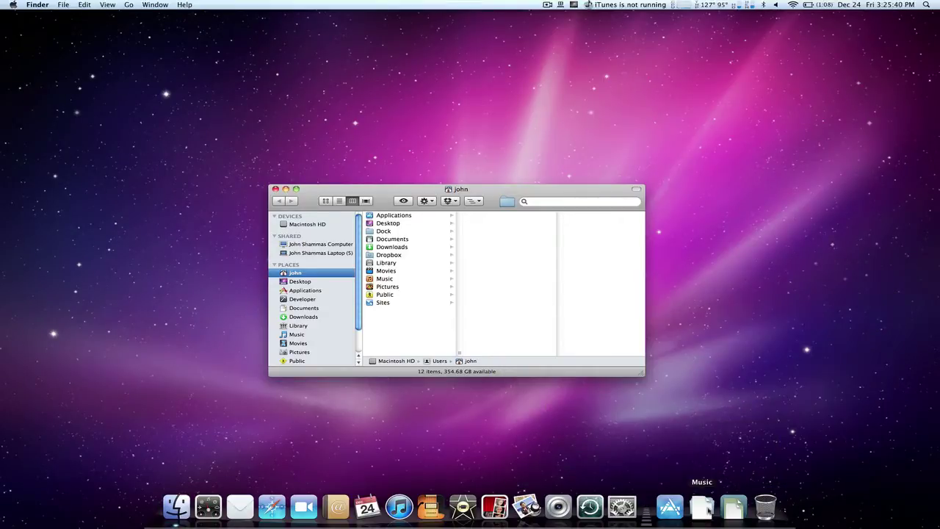
- Remove the Music folder from the Dock
left_click_drag(702, 508, 697, 434)
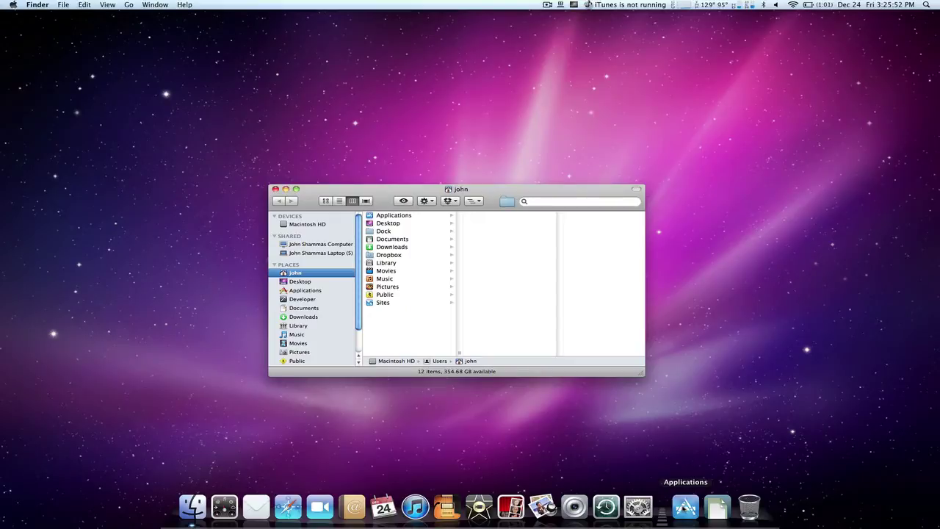
- Sort the Applications stack by Date Added and open it to view the order of its items
right_click(686, 507)
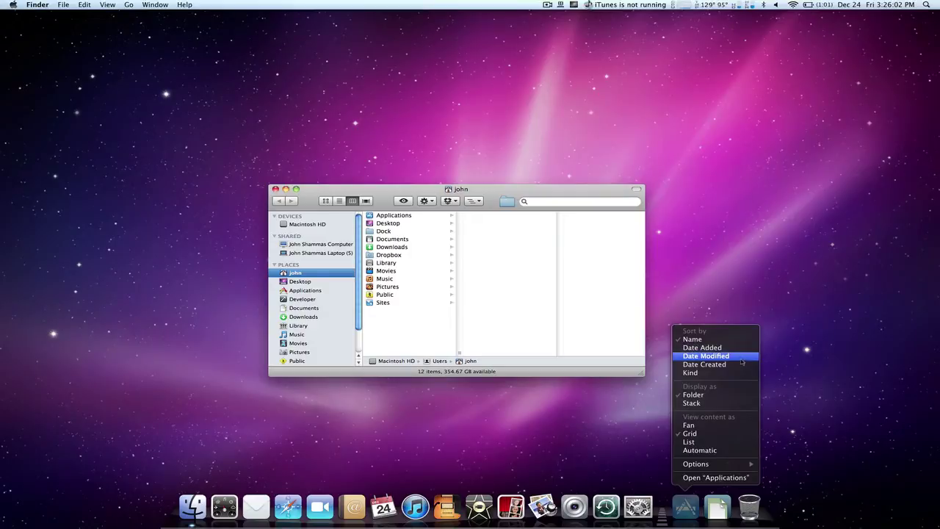
left_click(702, 348)
left_click(689, 501)
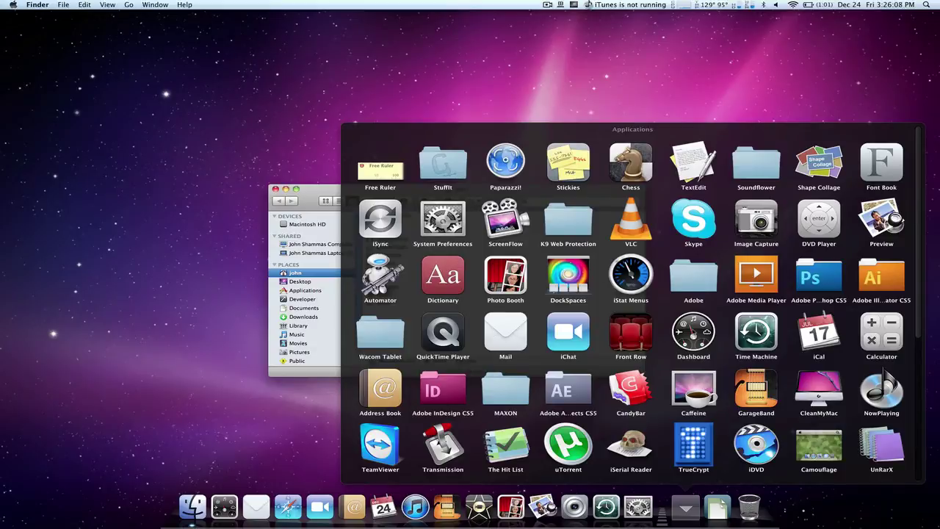
left_click(685, 507)
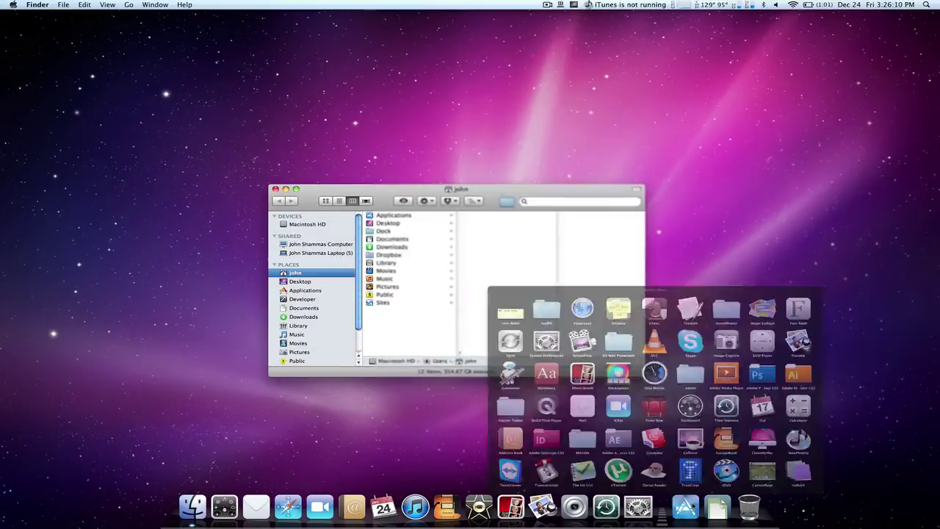
- Set the Applications stack's sort order to Name
right_click(685, 507)
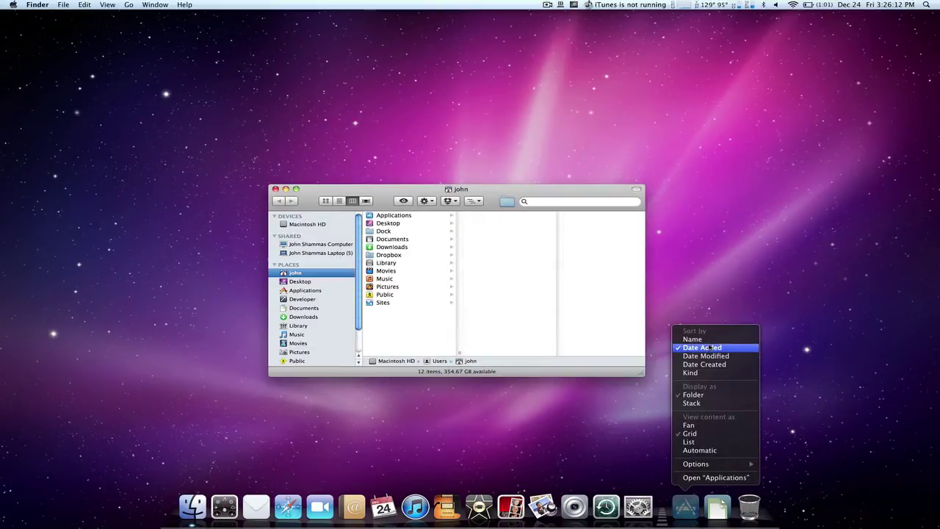
left_click(692, 339)
right_click(689, 507)
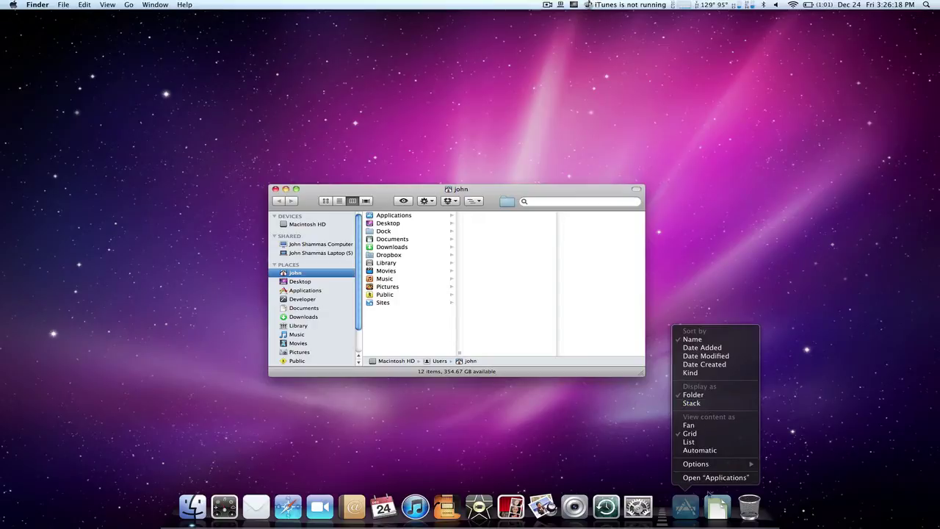
left_click(687, 522)
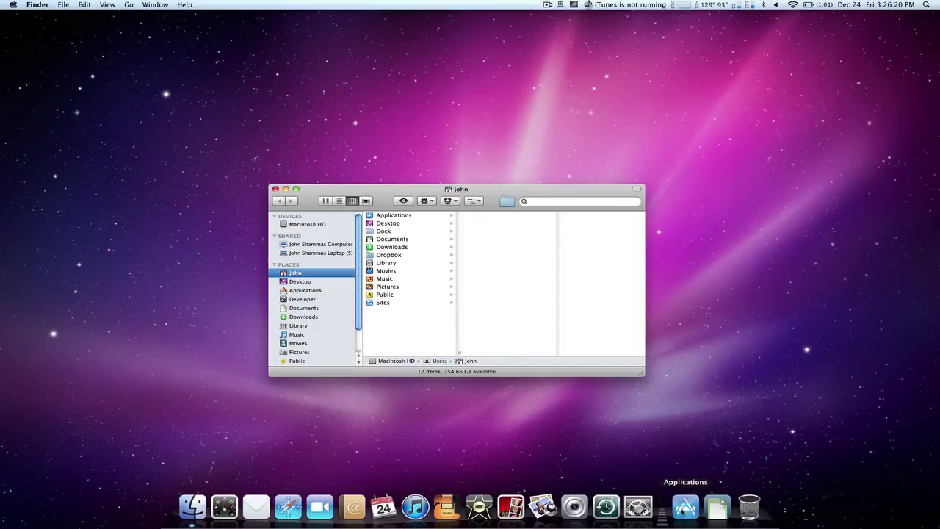
- Display the Applications Dock item as a Stack and return it to Folder display
right_click(685, 511)
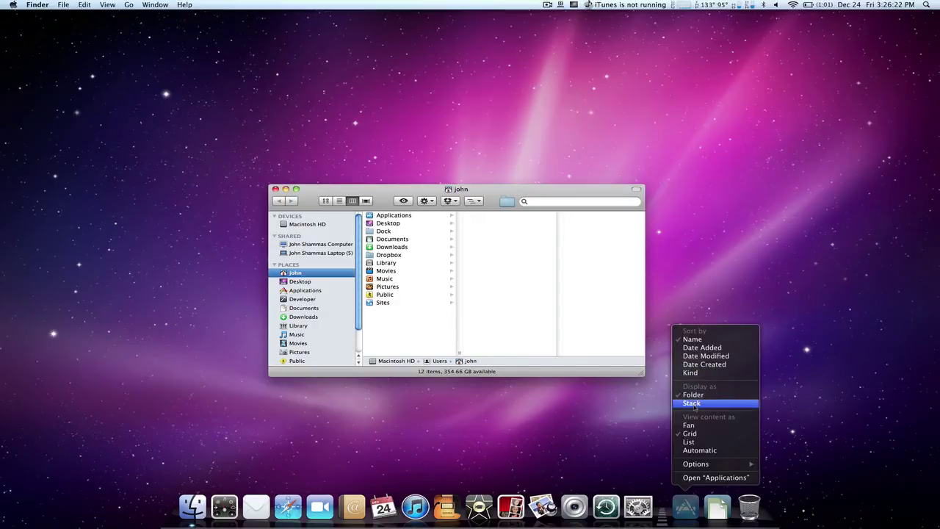
left_click(693, 404)
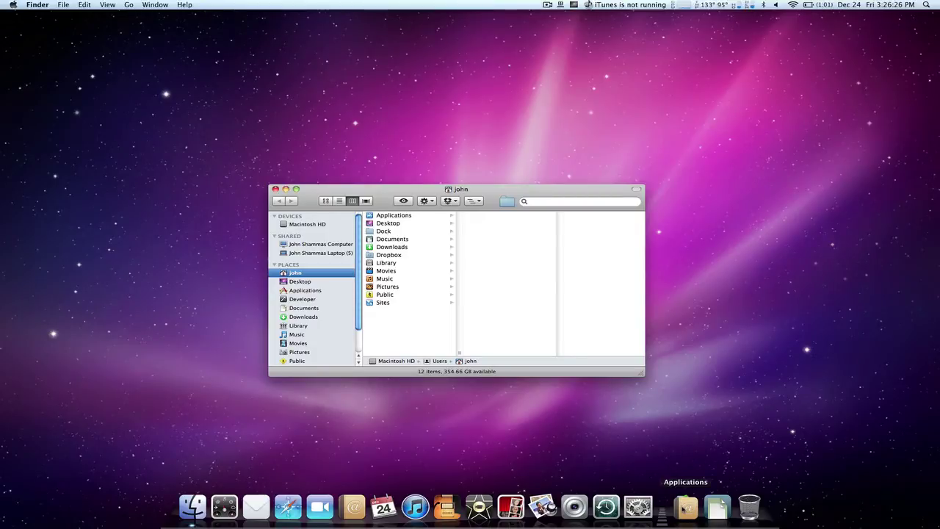
right_click(683, 508)
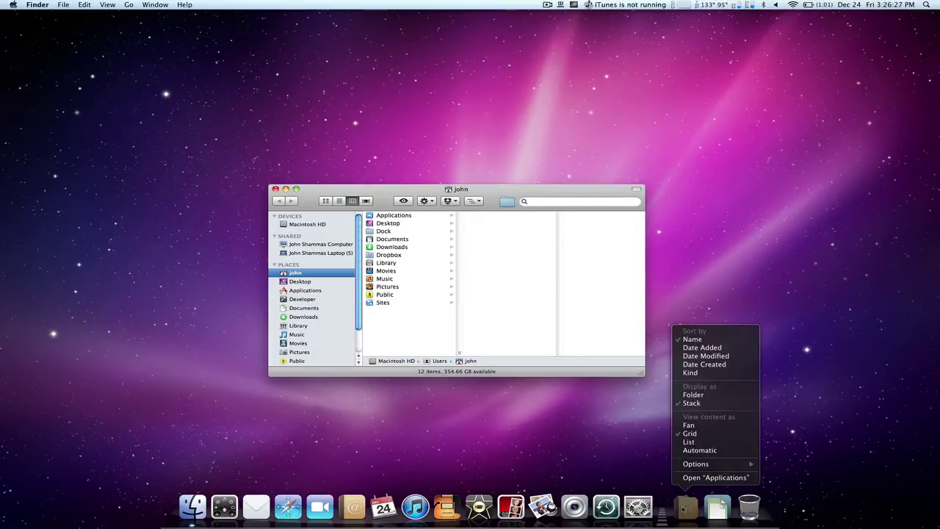
left_click(691, 396)
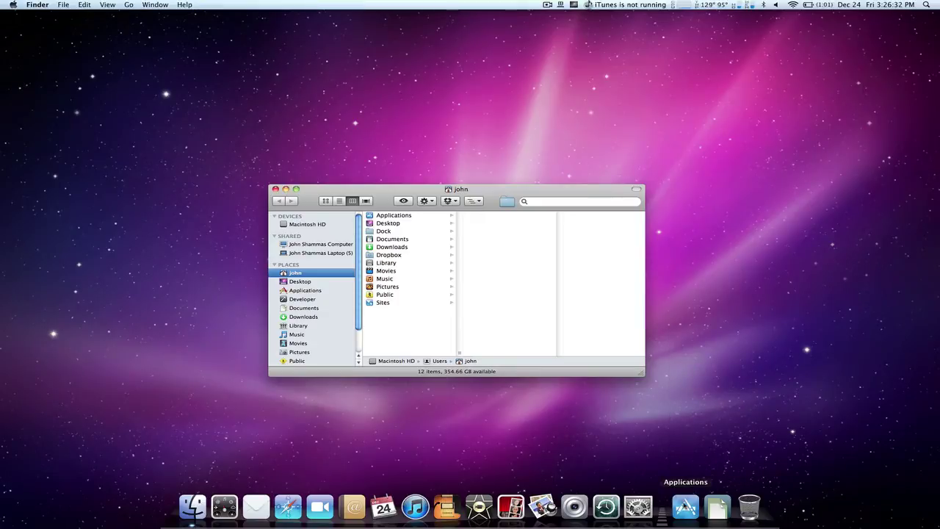
- Open the Applications stack to examine its grid layout and close it
right_click(685, 507)
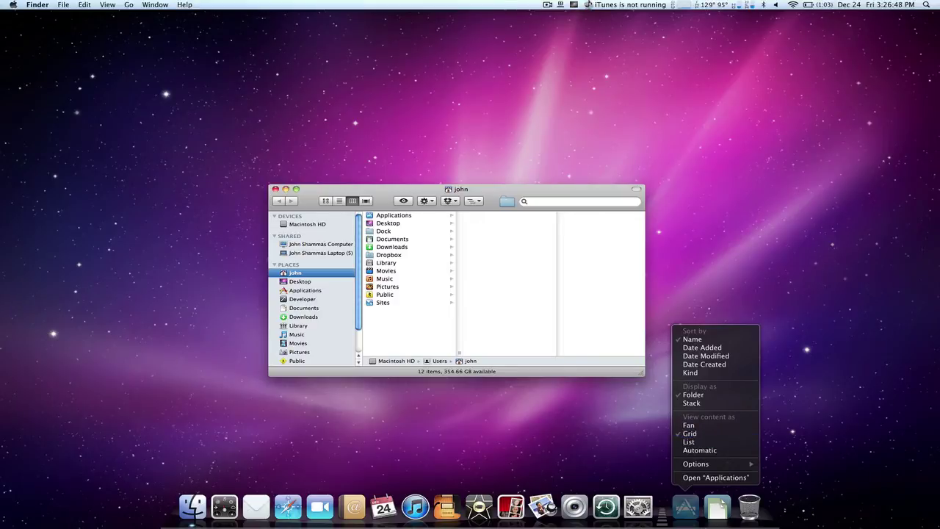
left_click(686, 517)
left_click(686, 514)
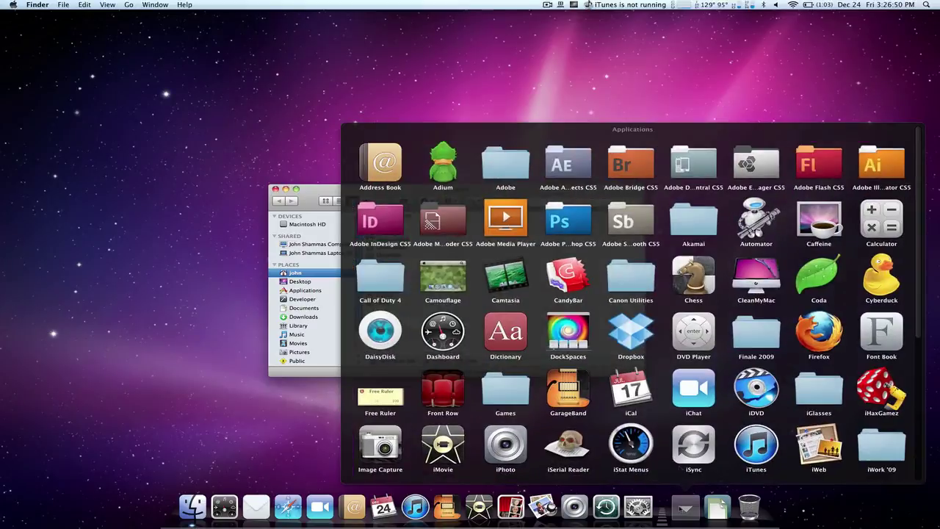
left_click(685, 517)
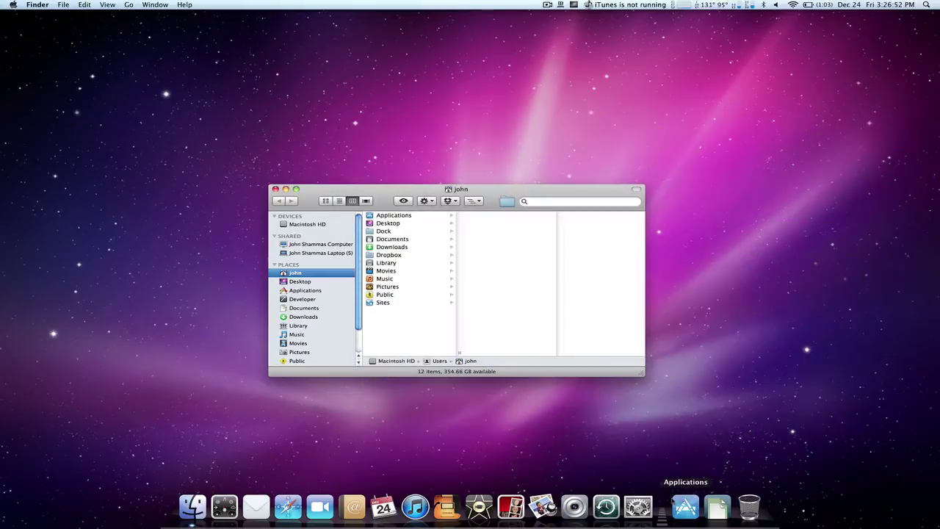
- Set the Applications stack to view its content as Fan and open it to check the layout
right_click(685, 514)
left_click(688, 425)
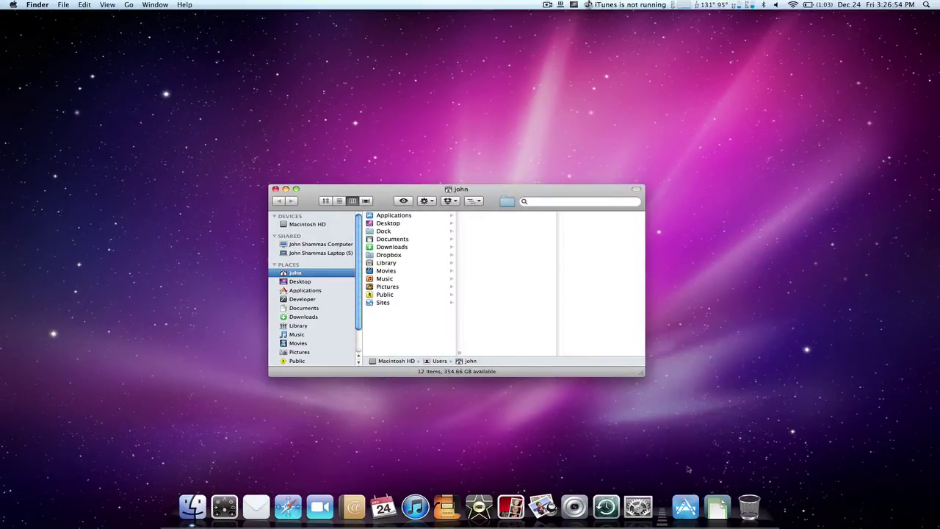
left_click(686, 507)
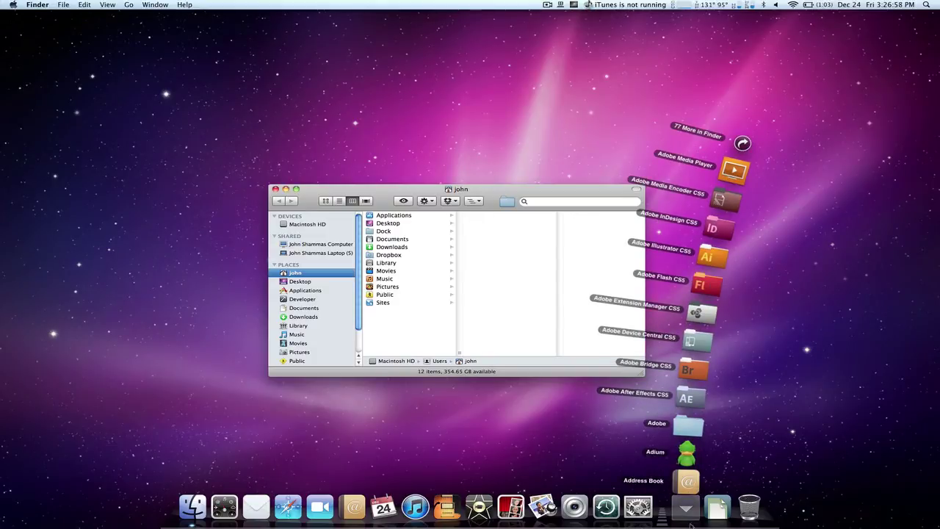
left_click(689, 518)
- Set the Applications stack to view its content as List and look through the listed applications
right_click(687, 514)
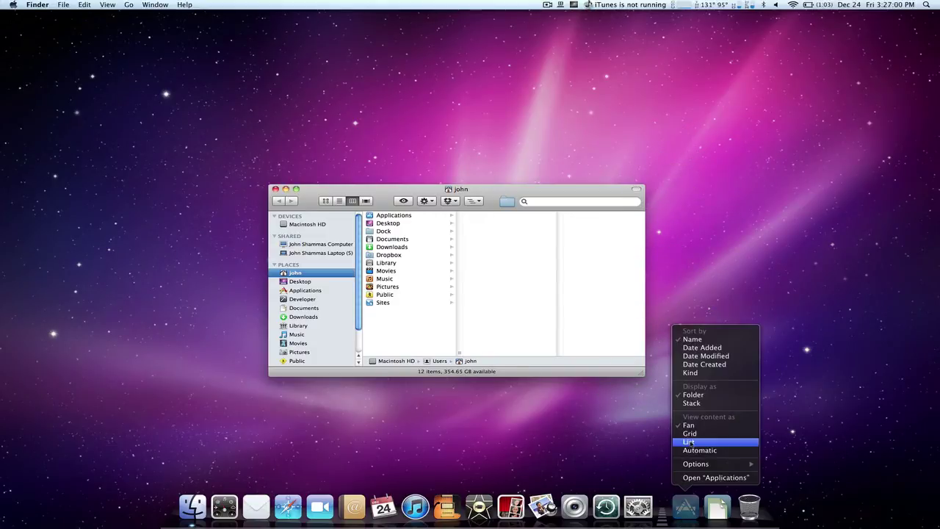
left_click(689, 441)
left_click(686, 507)
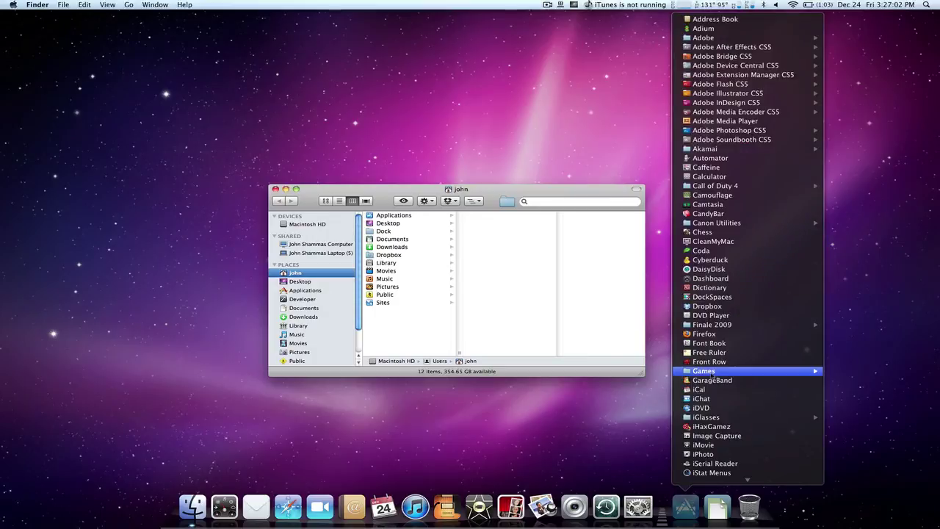
scroll(715, 195, "down", 15)
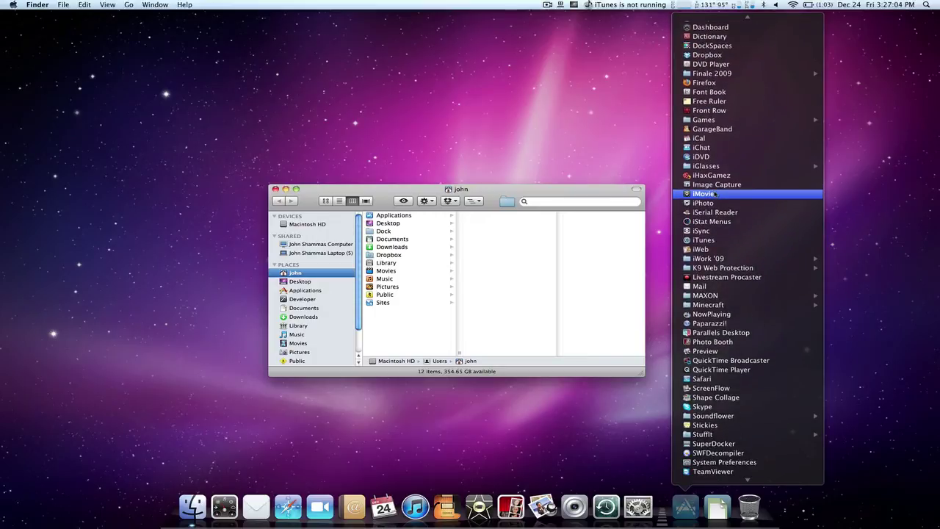
scroll(715, 195, "down", 3)
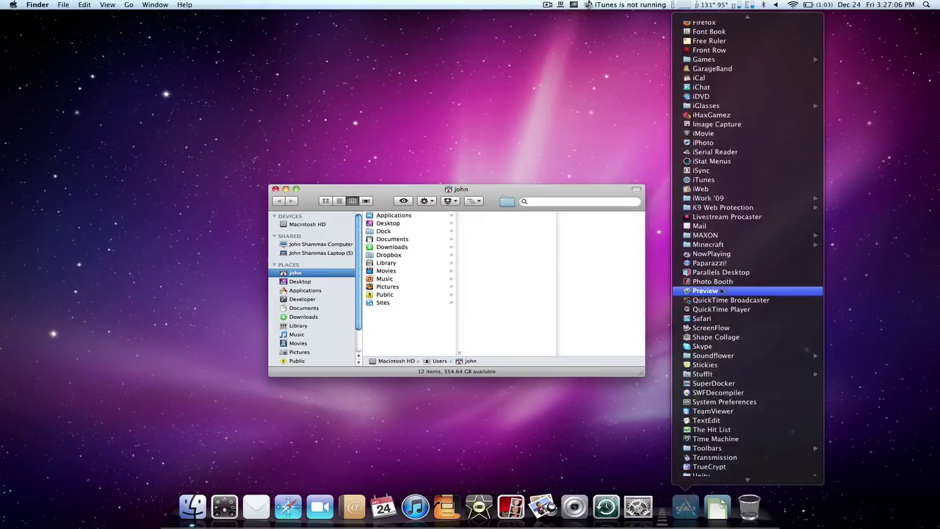
scroll(722, 291, "up", 15)
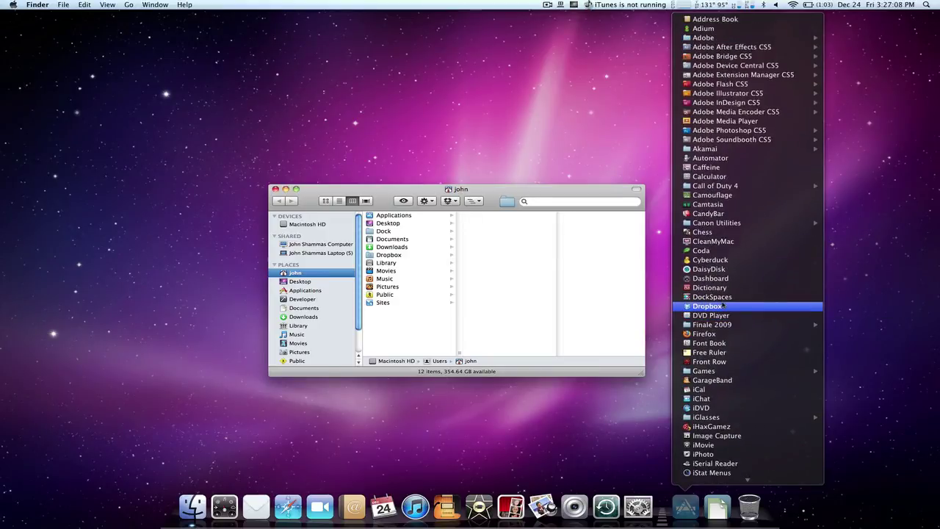
scroll(724, 304, "down", 5)
left_click(685, 506)
- Set the Applications stack to view its content as Grid
right_click(685, 507)
left_click(690, 434)
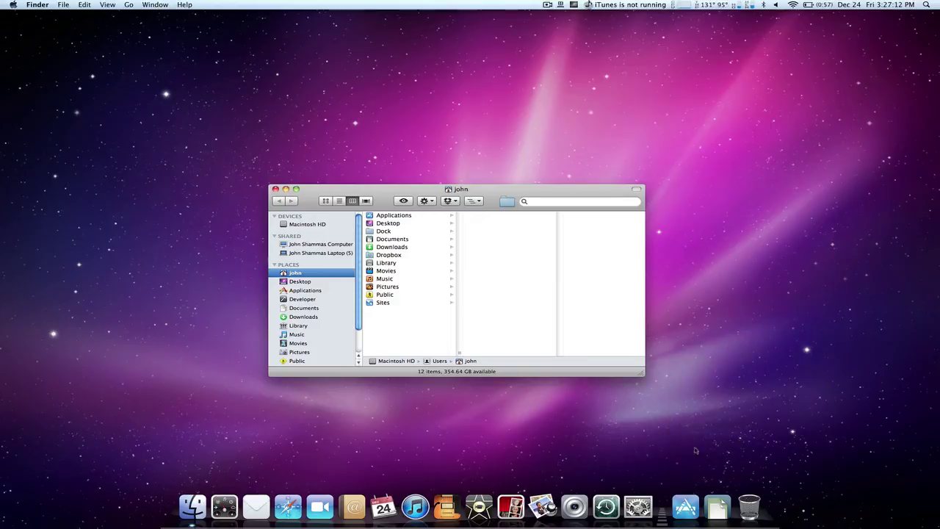
left_click(690, 522)
left_click(691, 522)
- Open the Applications folder in Finder from its Dock stack and close the new window
right_click(690, 522)
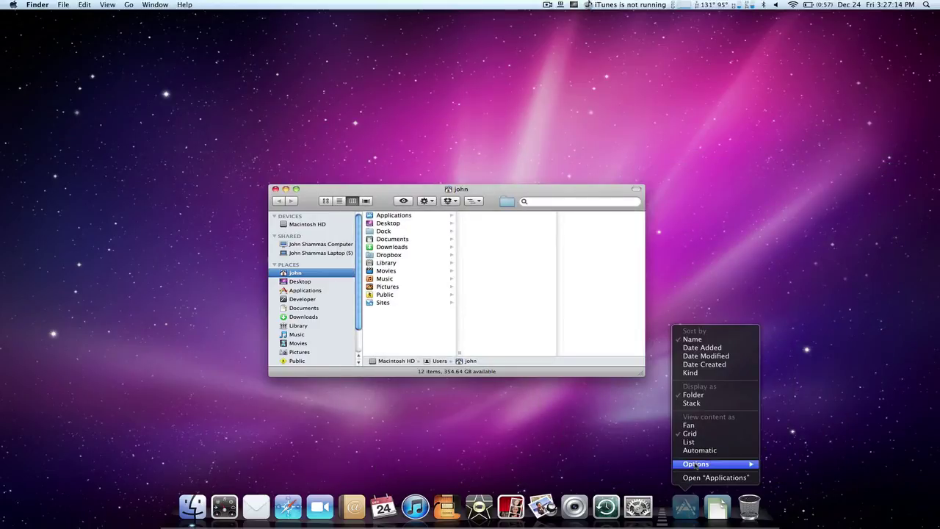
mouse_move(694, 465)
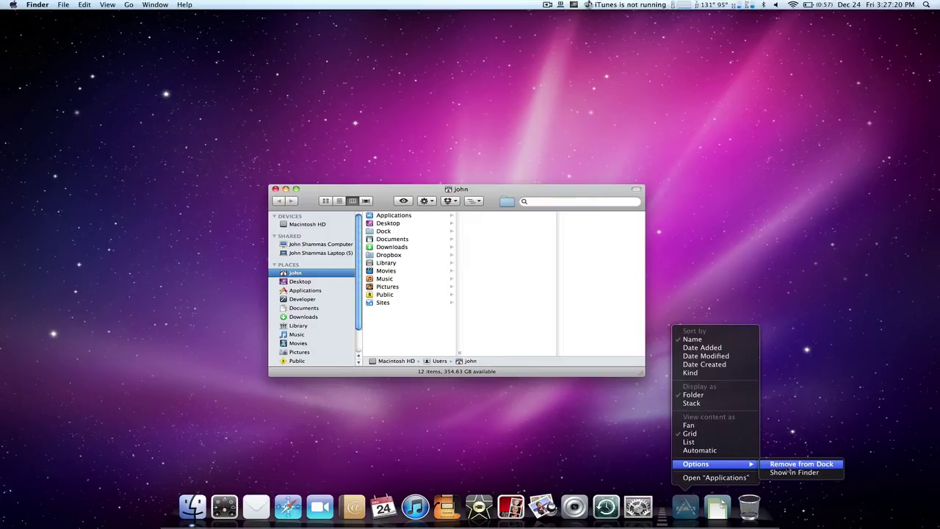
left_click(784, 473)
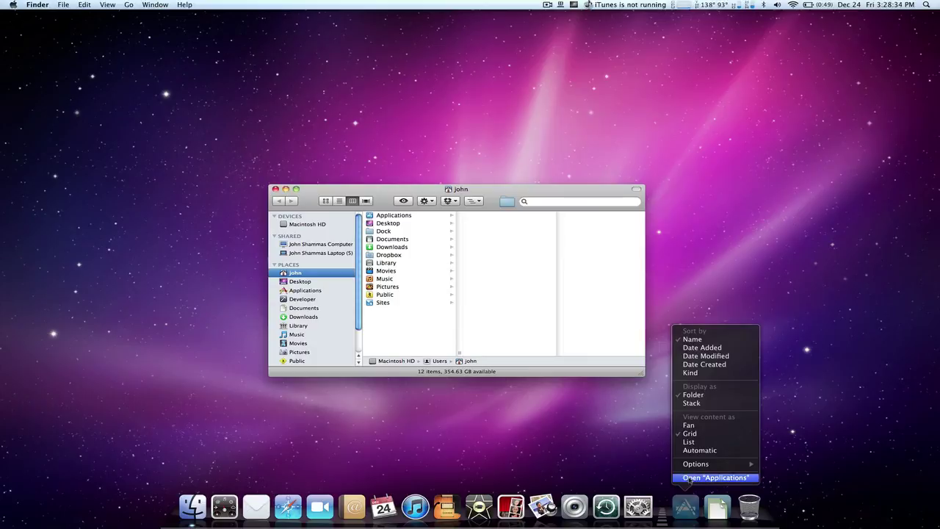
left_click(689, 478)
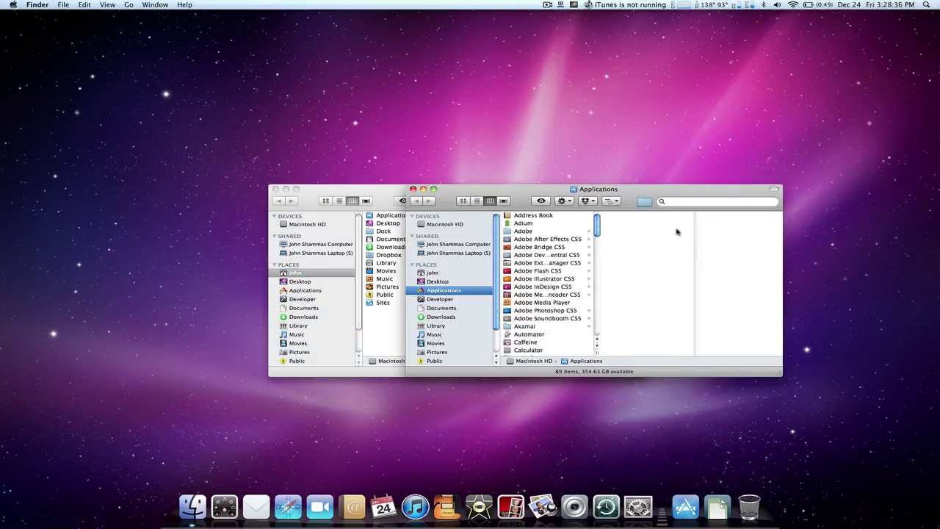
left_click(412, 190)
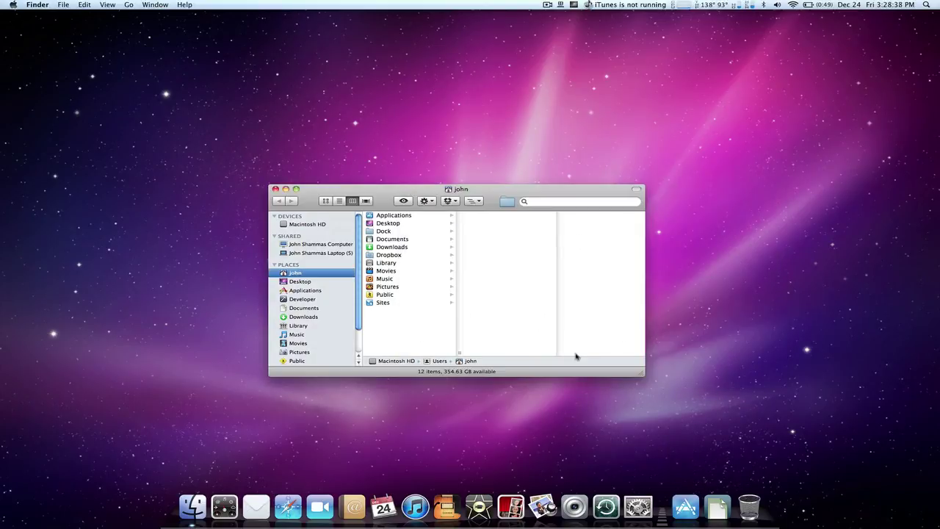